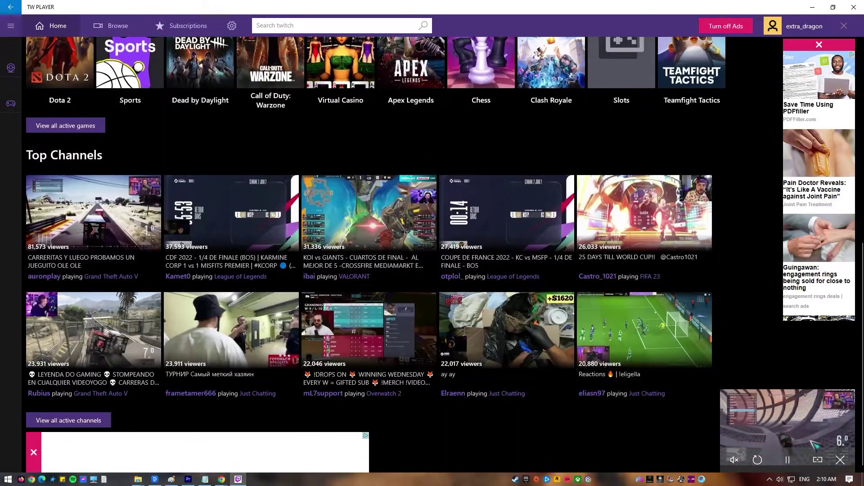
Switch TW Player from Home to the Browse section's Games grid.
scroll(235, 257, up, 8)
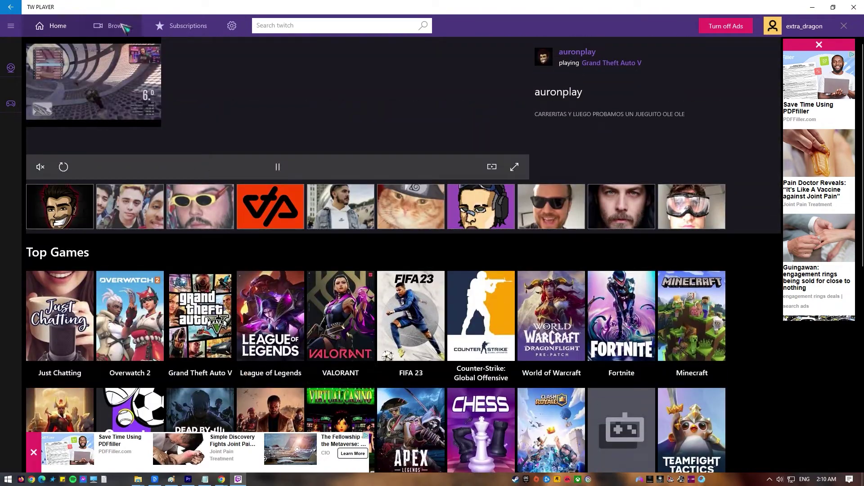
click(118, 26)
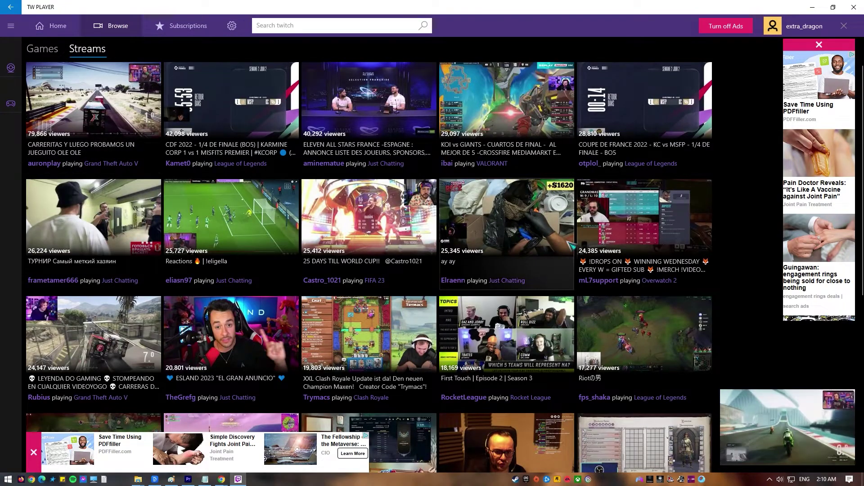
scroll(279, 172, down, 1)
click(49, 51)
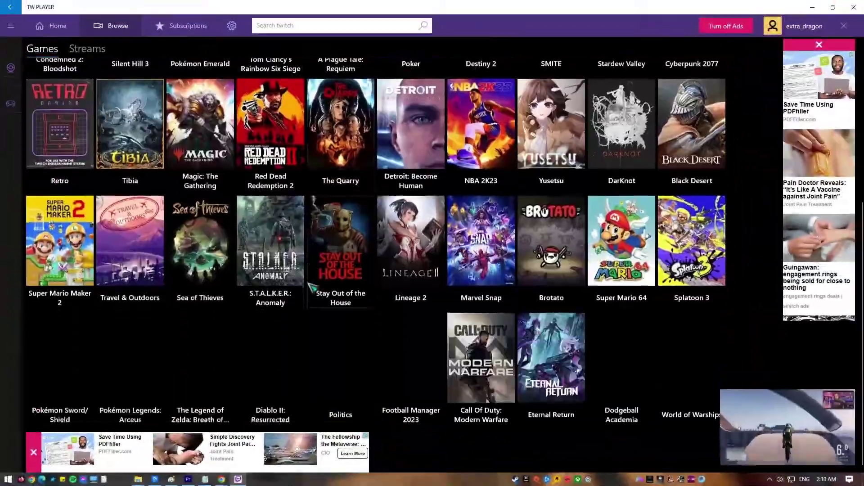
scroll(312, 287, up, 3)
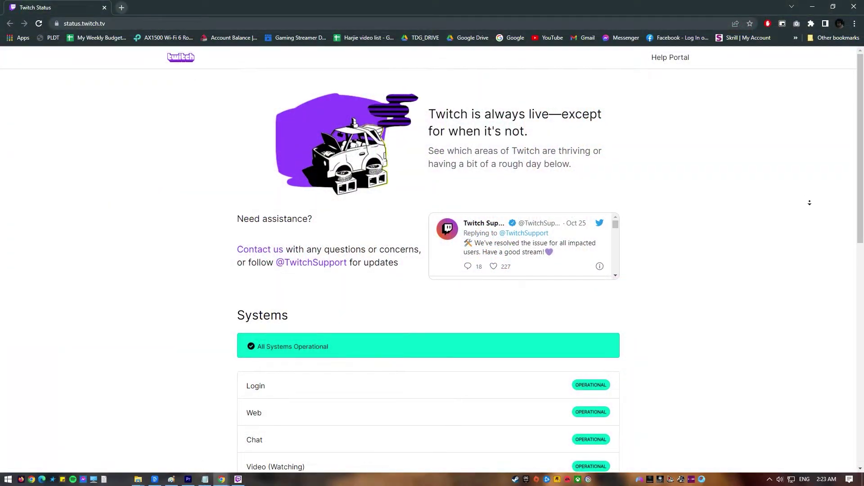
Scroll the Twitch Status page to the Systems list, which shows all systems operational.
scroll(810, 203, down, 1)
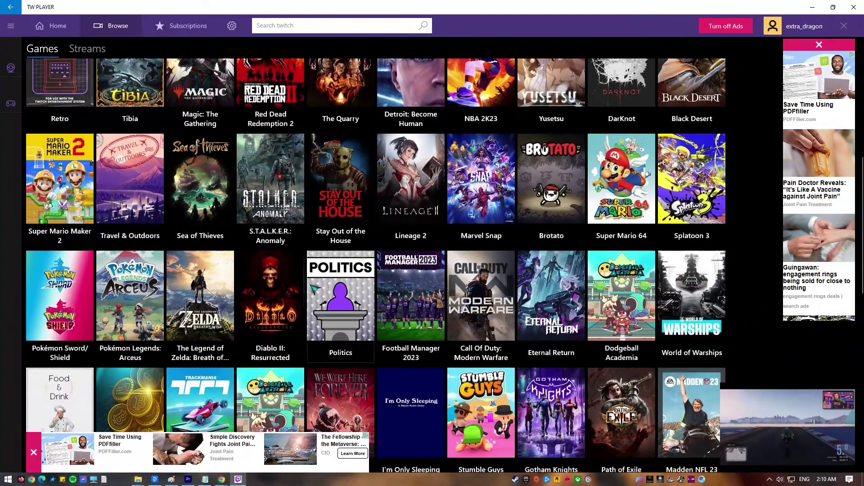
scroll(310, 285, down, 5)
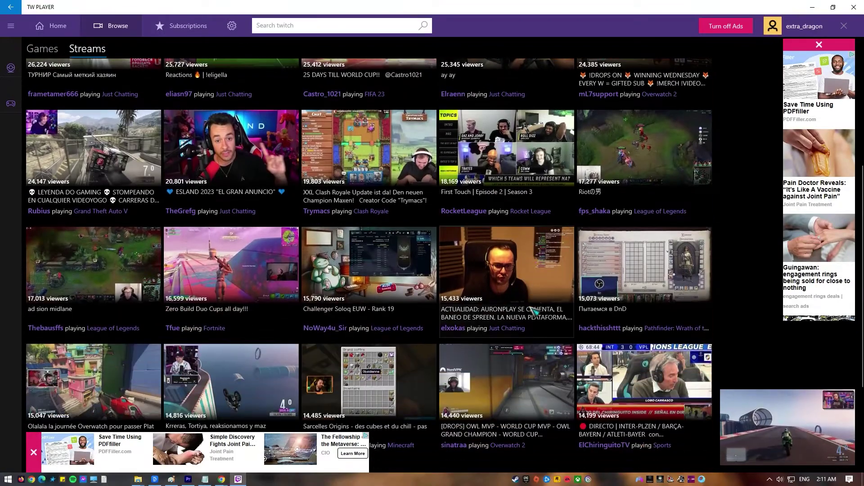
Scroll down through TW Player's browse lists of games and live streams.
scroll(535, 311, down, 8)
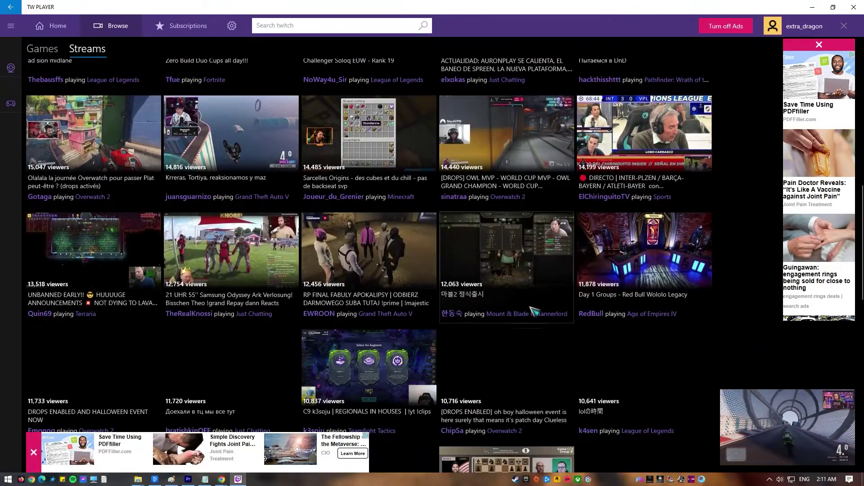
scroll(535, 310, down, 3)
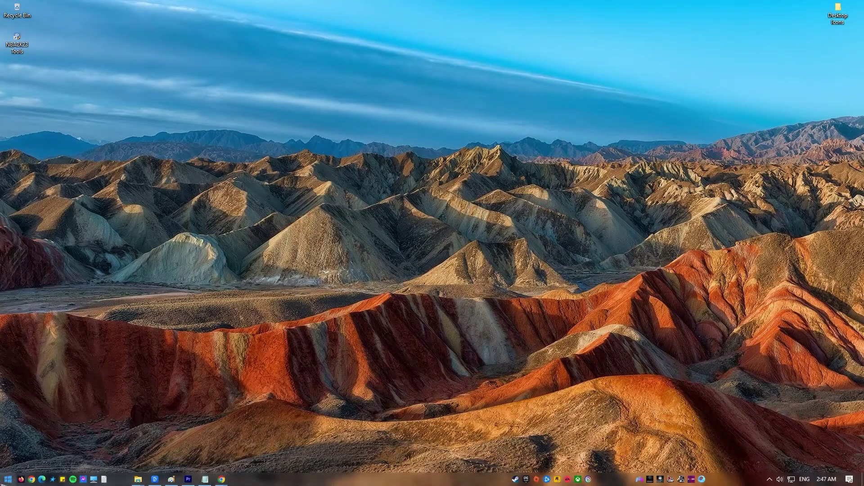
Search 'tw' in the Start menu and run Twitch Studio as administrator, approving the prompt.
key(super)
text(twi)
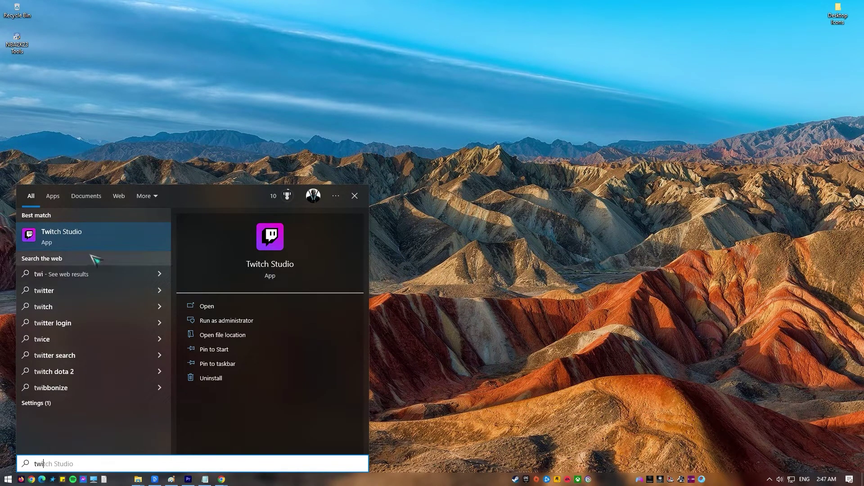
right_click(108, 236)
click(164, 244)
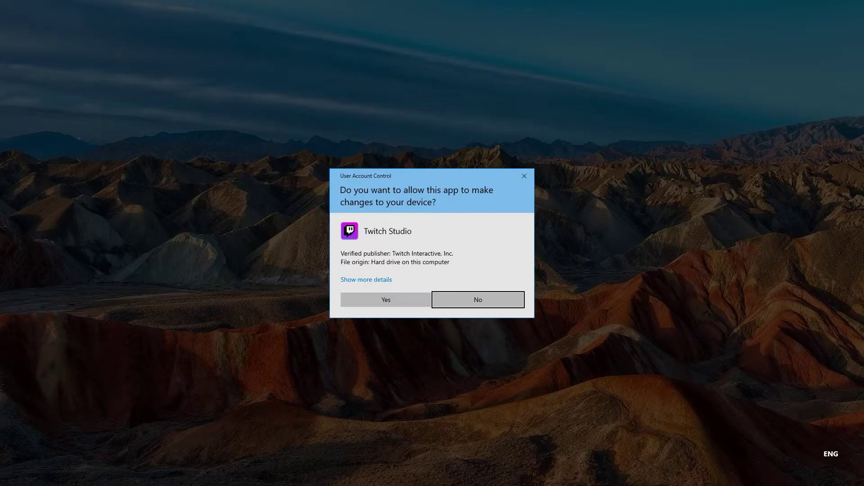
click(386, 299)
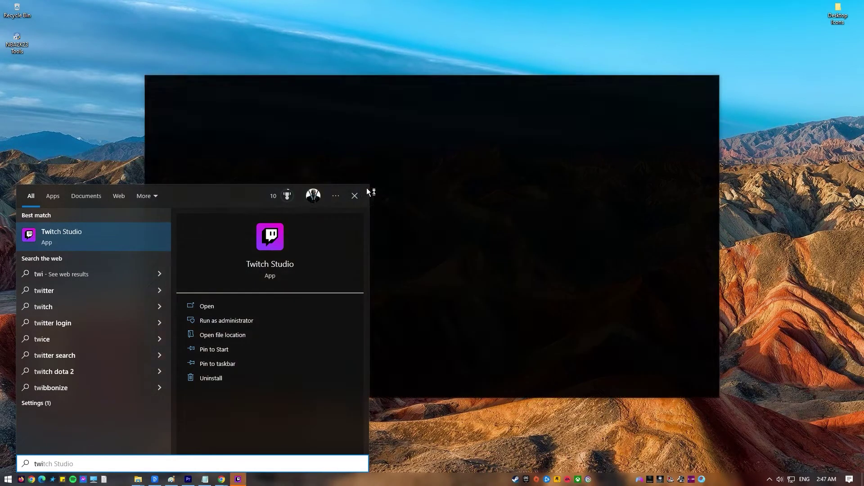
click(355, 197)
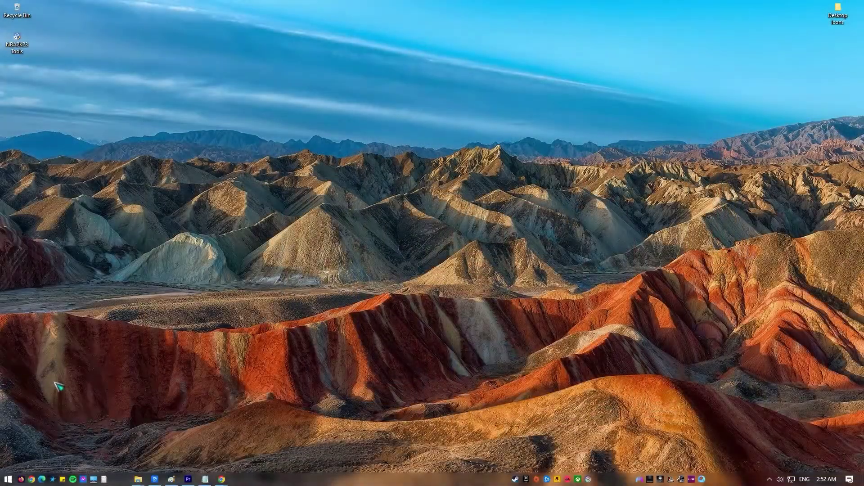
Search 'twit' in the Start menu and choose Uninstall for Twitch Studio.
key(super)
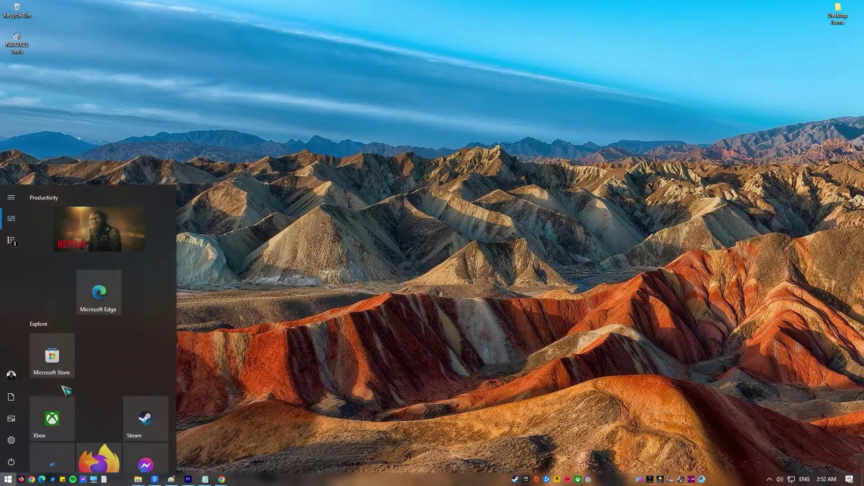
text(twit)
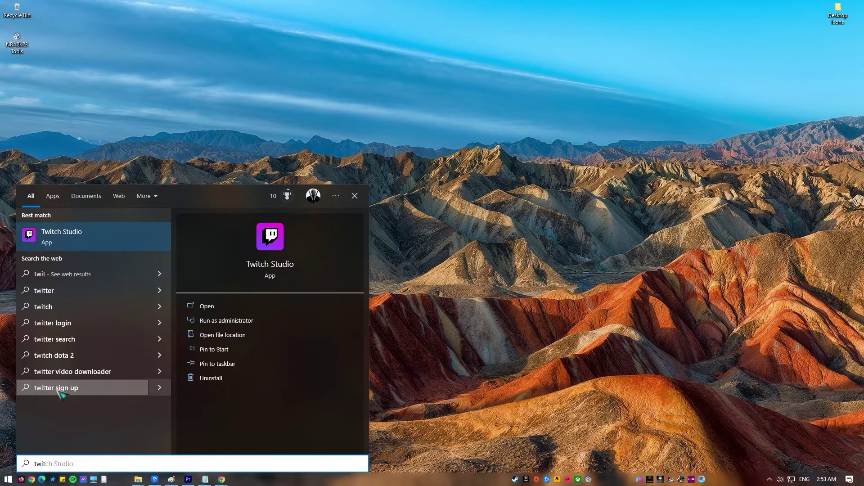
right_click(96, 238)
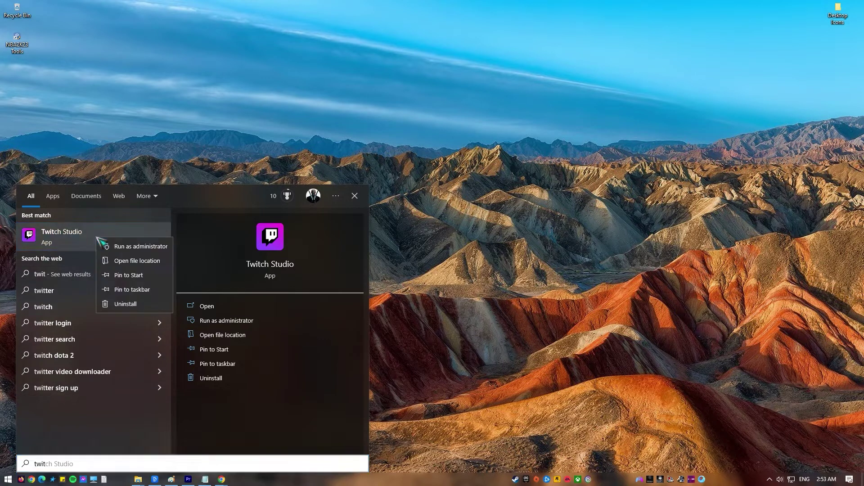
click(142, 292)
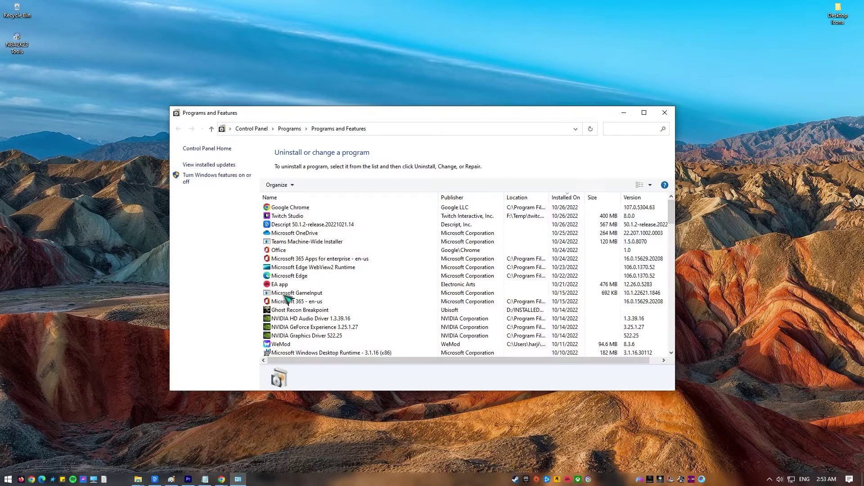
Select Twitch Studio in Programs and Features for removal, then bring up File Explorer.
click(318, 216)
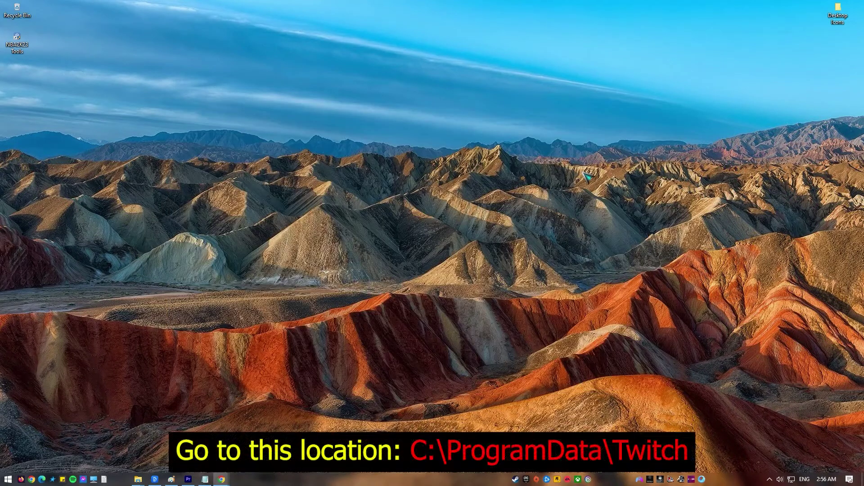
key(super+e)
Go to C:\ProgramData and delete the Twitch folder, confirming the move to the Recycle Bin.
click(337, 309)
double_click(418, 277)
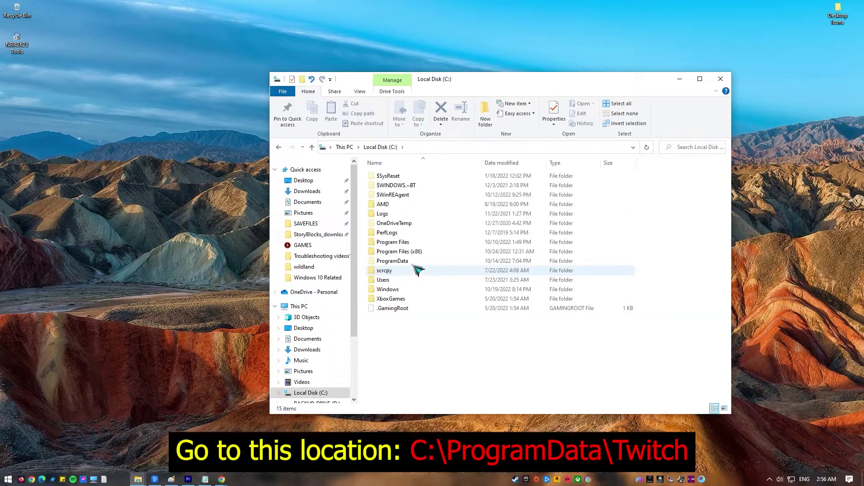
click(410, 263)
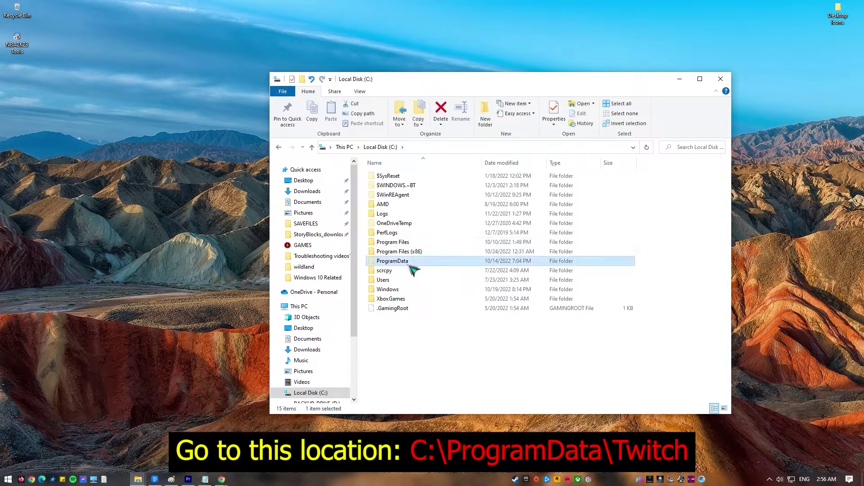
double_click(410, 263)
scroll(418, 270, down, 15)
click(426, 285)
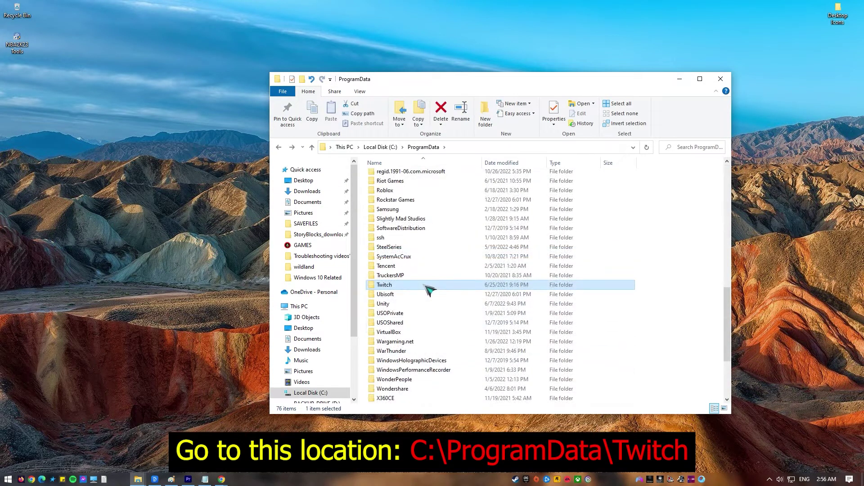
right_click(427, 290)
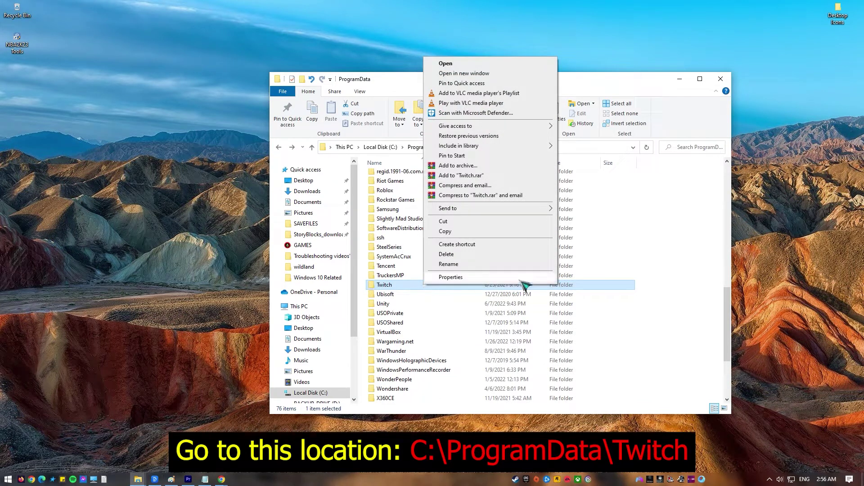
click(485, 256)
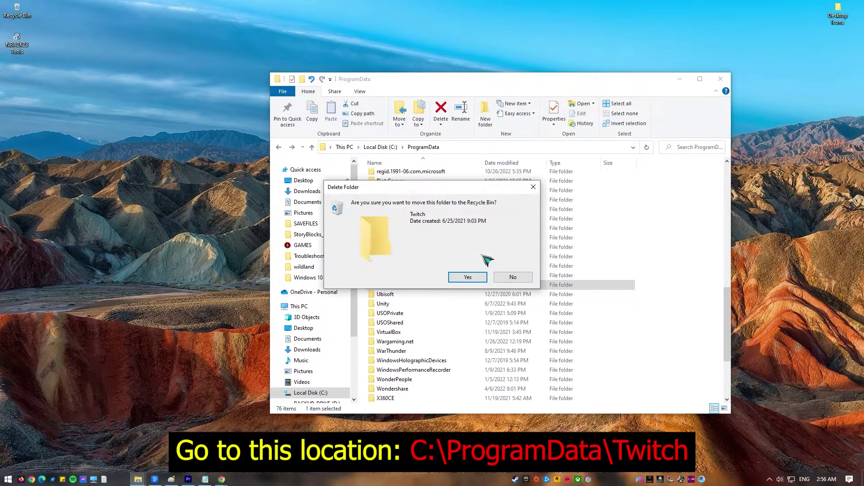
click(470, 278)
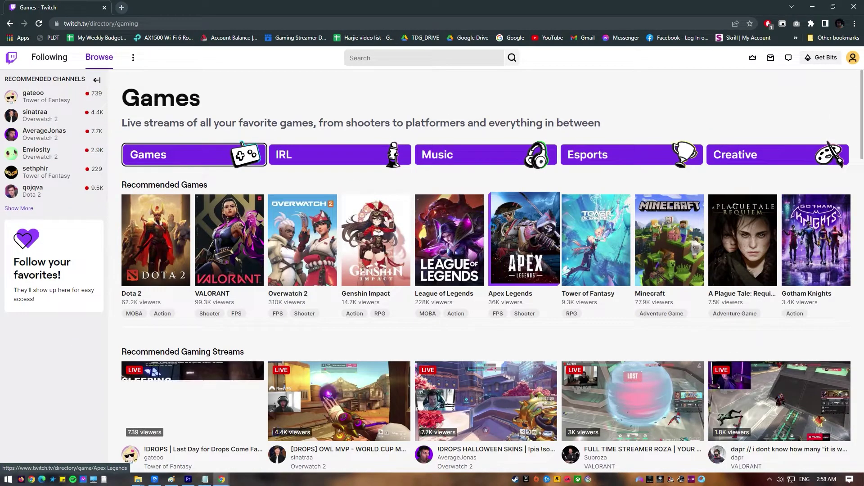
Scroll through twitch.tv's Games directory: recommended games plus Shooter and Action & Adventure streams.
scroll(488, 187, down, 5)
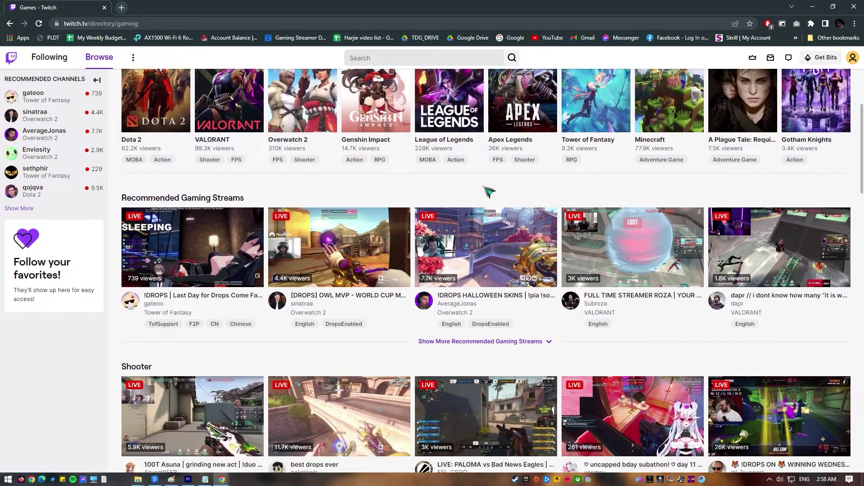
scroll(530, 231, down, 2)
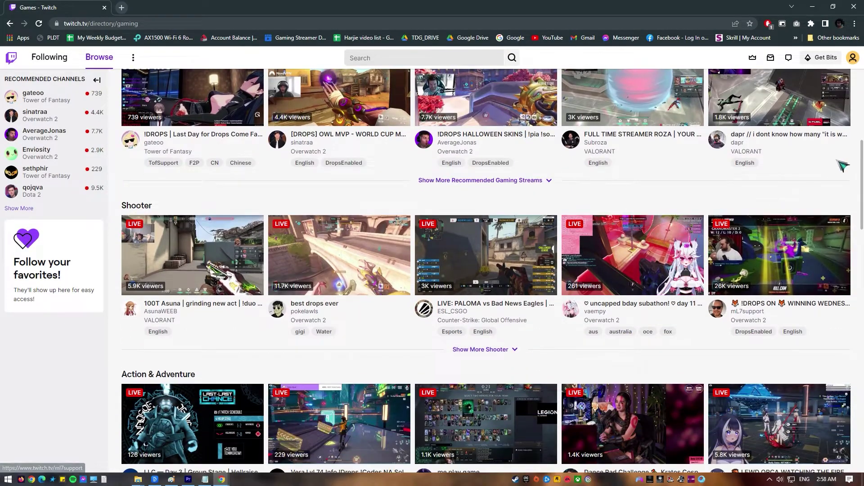
scroll(855, 158, down, 1)
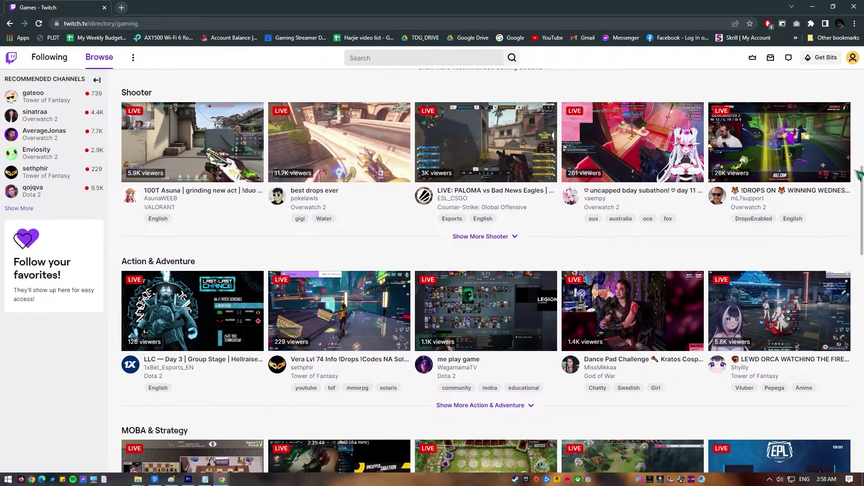
click(854, 171)
scroll(841, 166, up, 3)
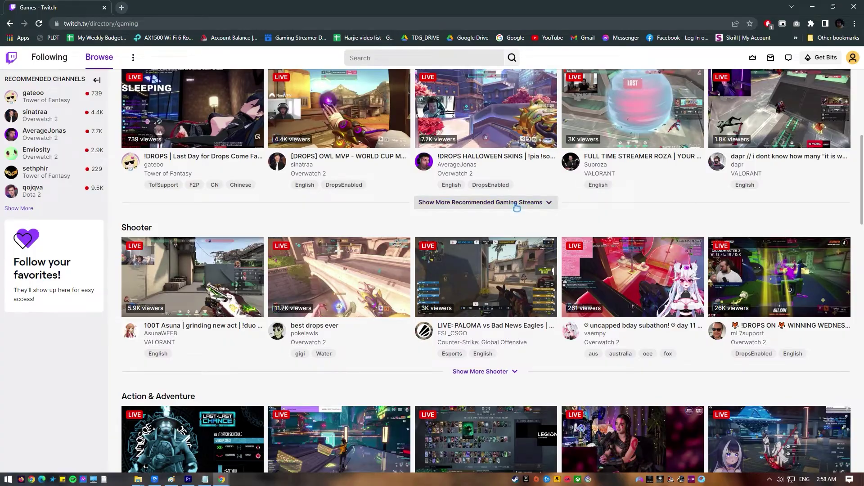